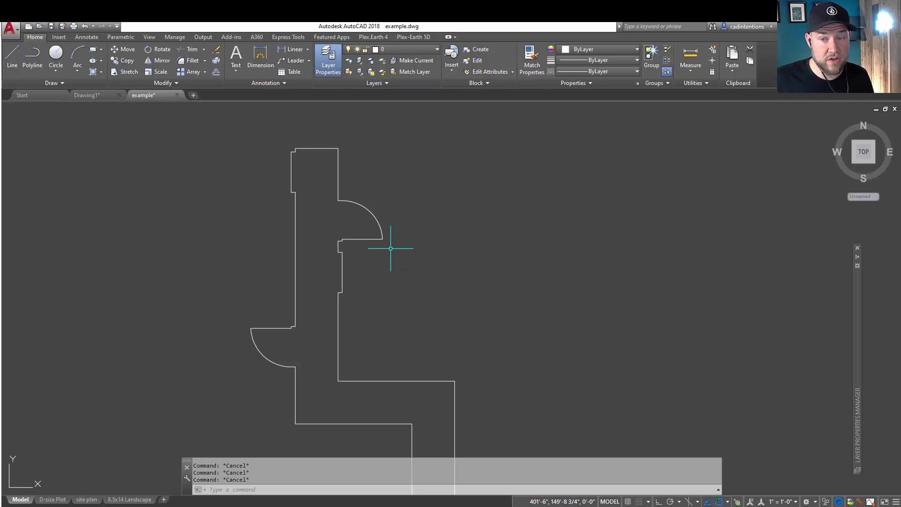
- Remove the outline's top-right corner vertex so the edge runs diagonally to the upper arc
left_click(390, 248)
left_click(380, 235)
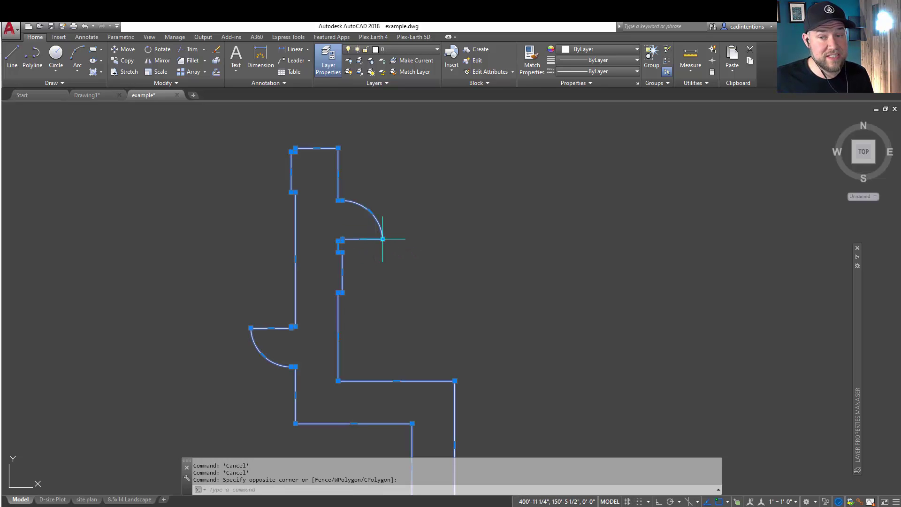
mouse_move(382, 239)
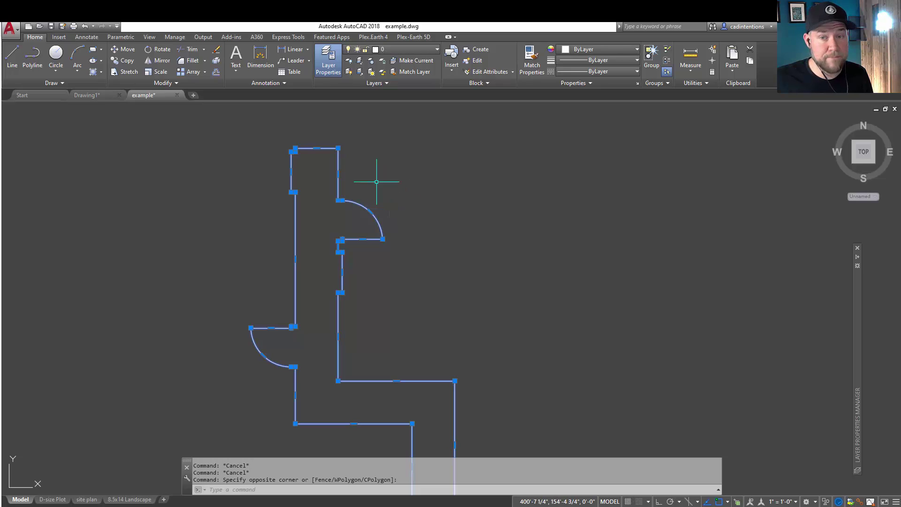
mouse_move(338, 147)
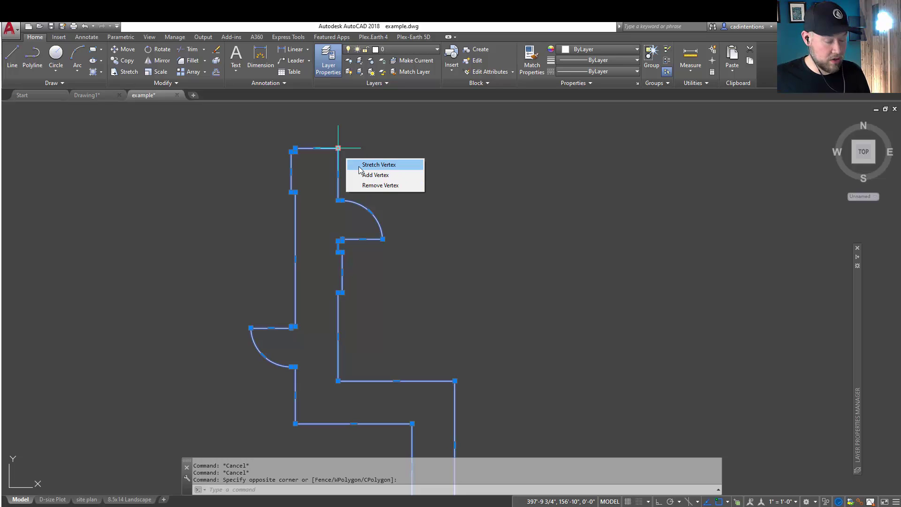
left_click(380, 185)
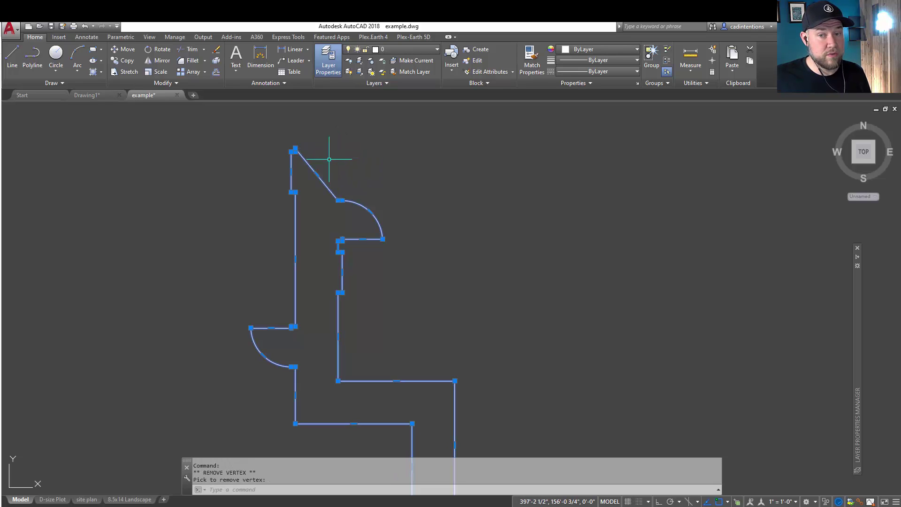
key("Escape")
key("Escape")
- Try converting the diagonal edge to an arc, then cancel and pan down to the lower outline
left_click(309, 193)
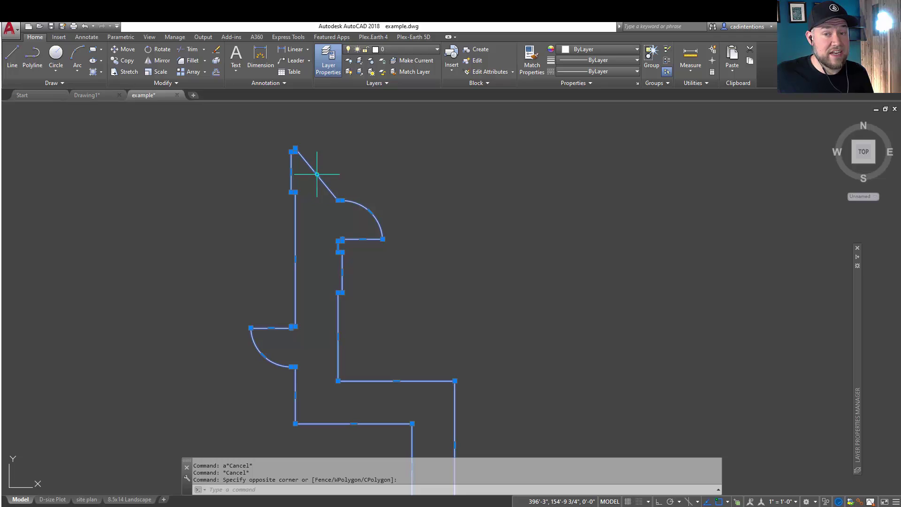
mouse_move(317, 175)
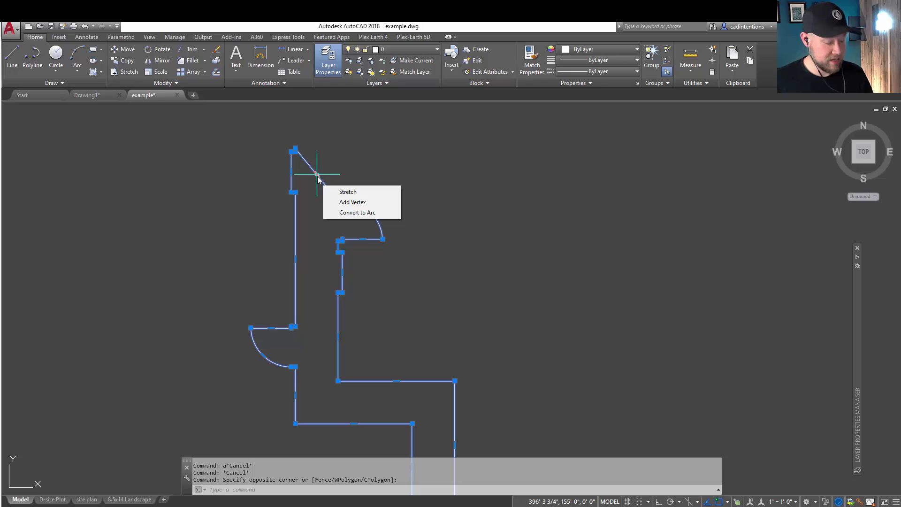
left_click(357, 212)
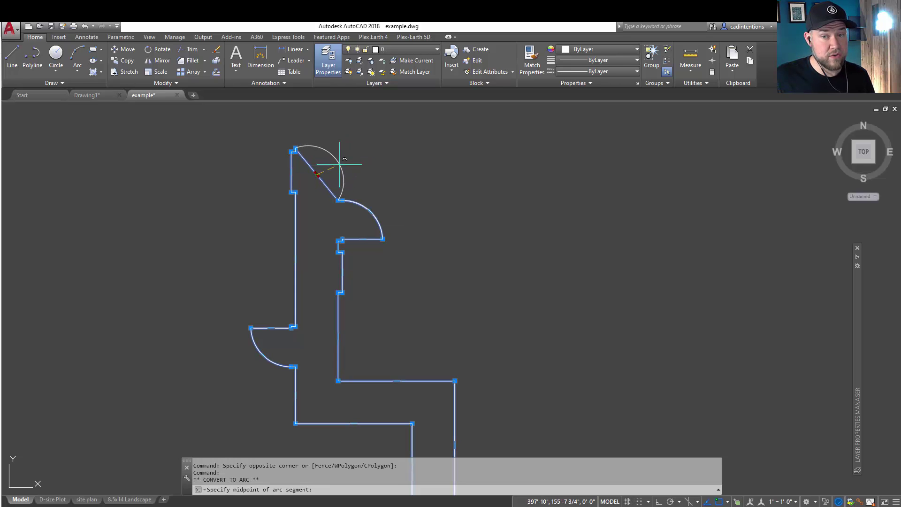
key("Escape")
key("Escape")
middle_click_drag(414, 311, 429, 180)
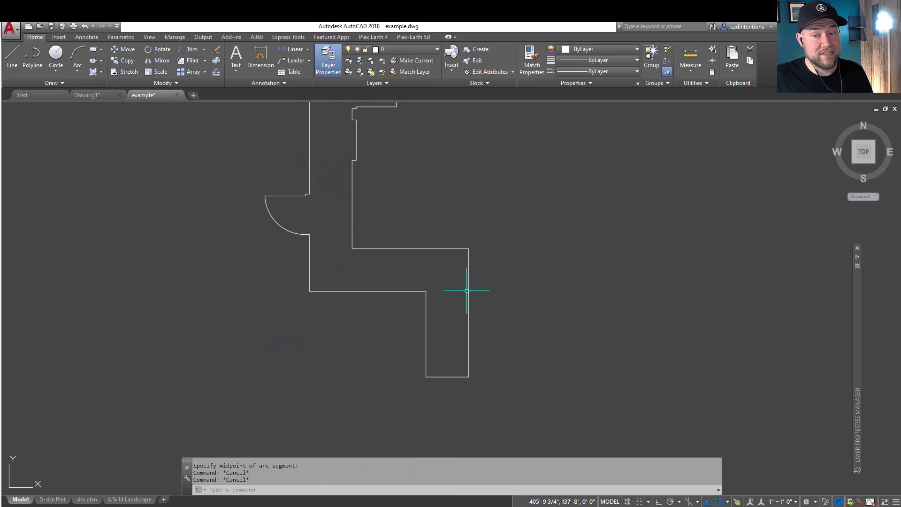
- Remove the outline's lower inner corner vertex, leaving a slanted edge
left_click(494, 299)
left_click(442, 275)
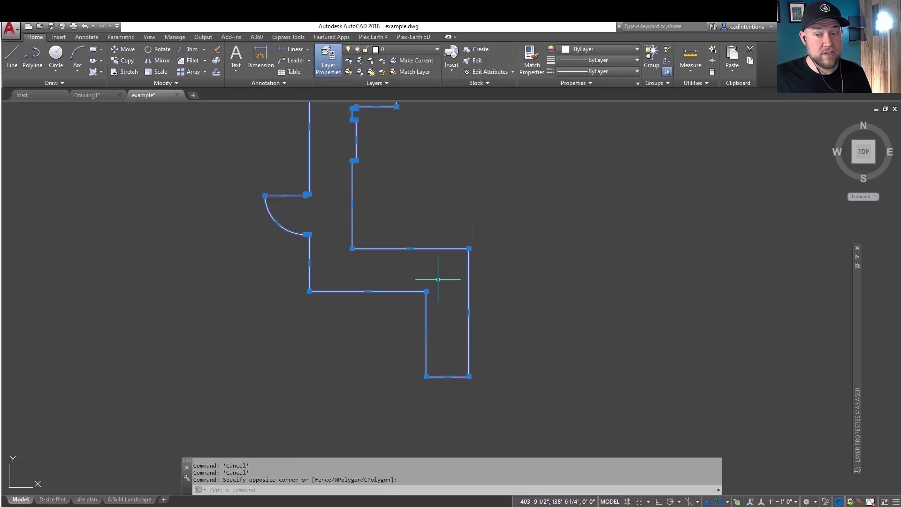
mouse_move(426, 291)
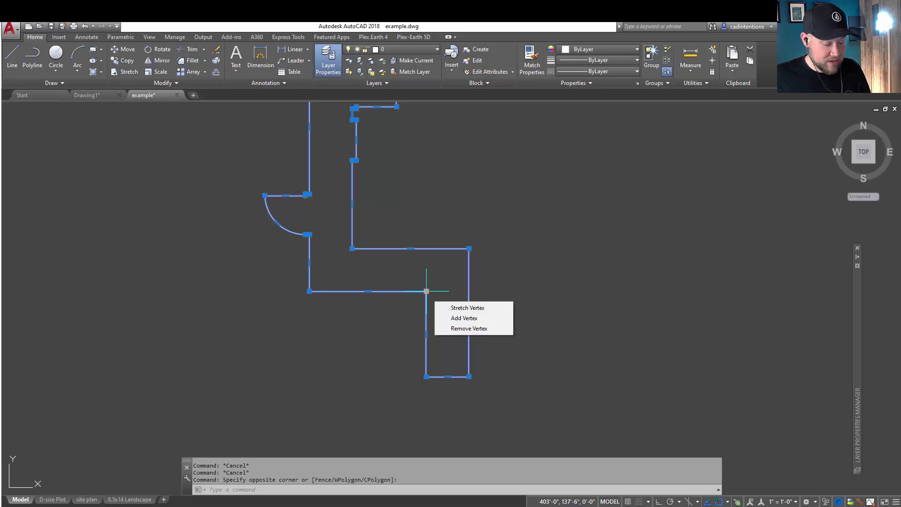
left_click(468, 328)
middle_click_drag(409, 313, 432, 327)
key("Escape")
- Add a vertex at the horizontal edge's midpoint and pull it up into a pointed peak
left_click(485, 261)
mouse_move(434, 263)
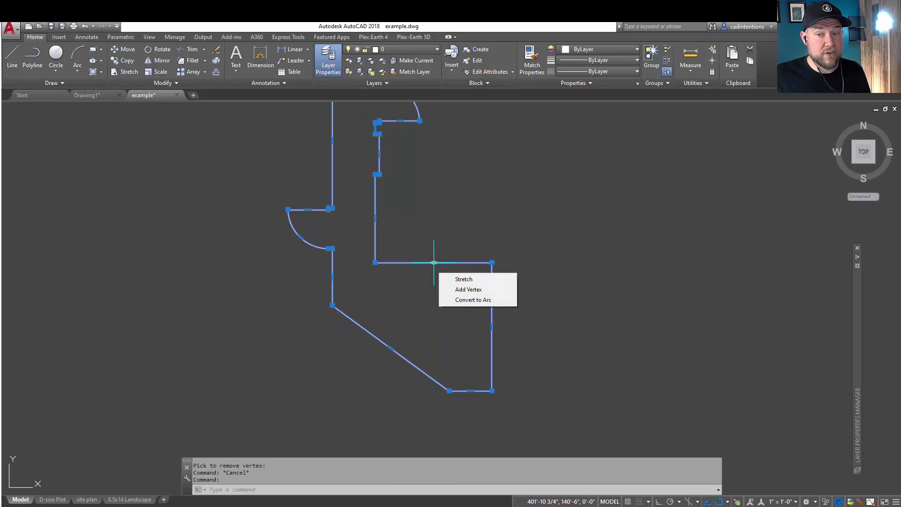
left_click(468, 289)
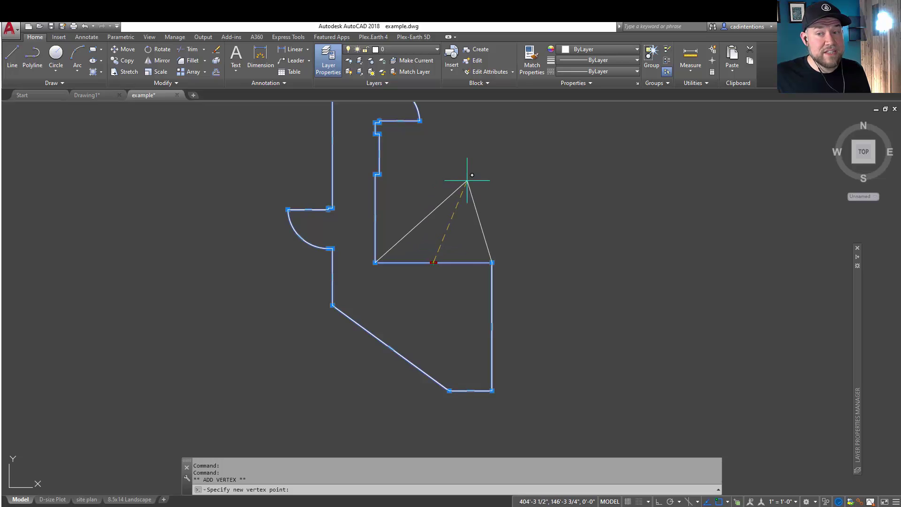
left_click(462, 186)
key("Escape")
key("Escape")
- Convert the peak's right side into an arc with an upward bulge
left_click(472, 217)
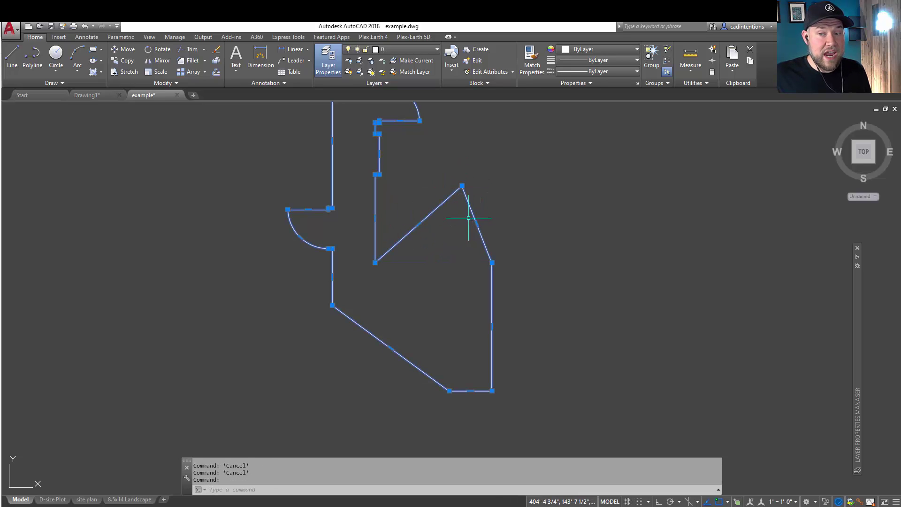
mouse_move(477, 227)
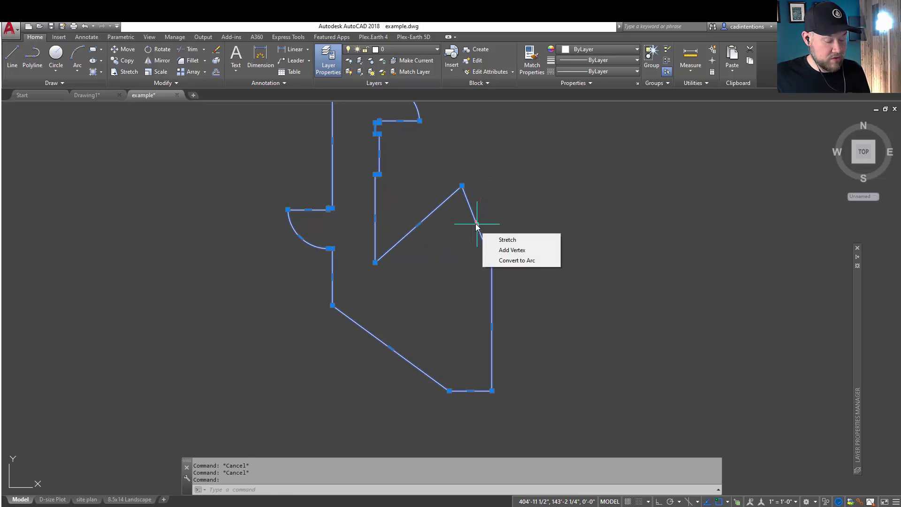
left_click(516, 260)
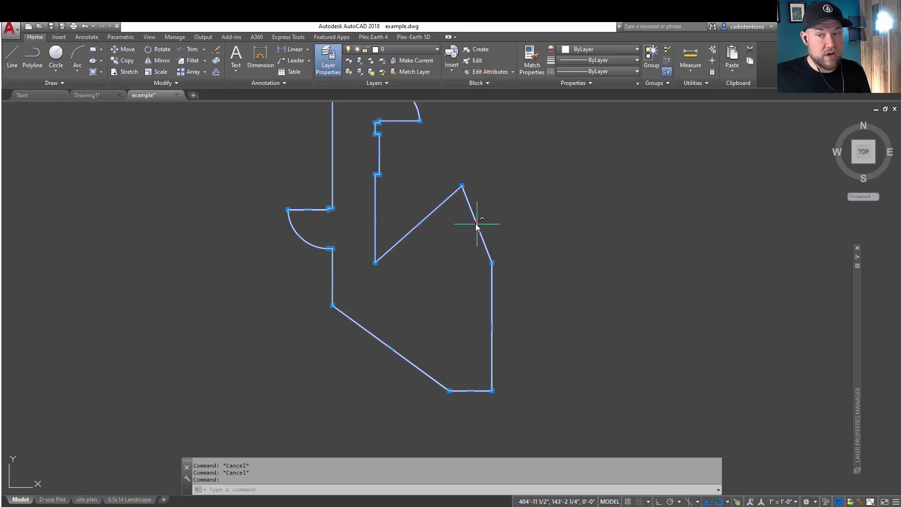
left_click(500, 209)
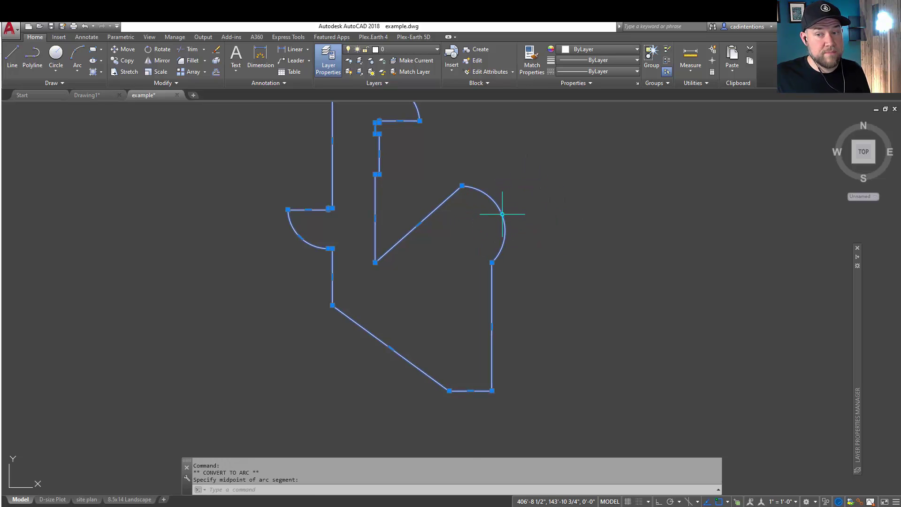
- Convert that arc back into a straight line from the peak to the right wall
left_click(488, 202)
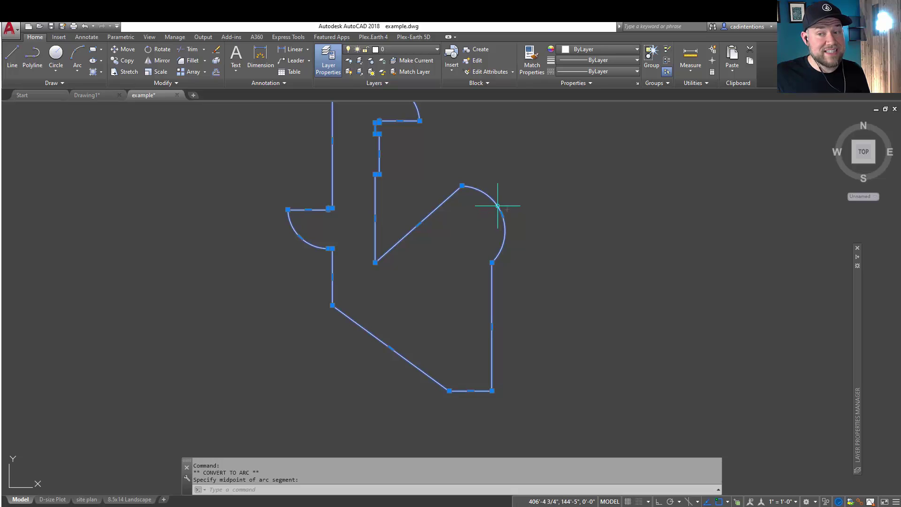
key("Escape")
key("Escape")
left_click(502, 214)
left_click(501, 215)
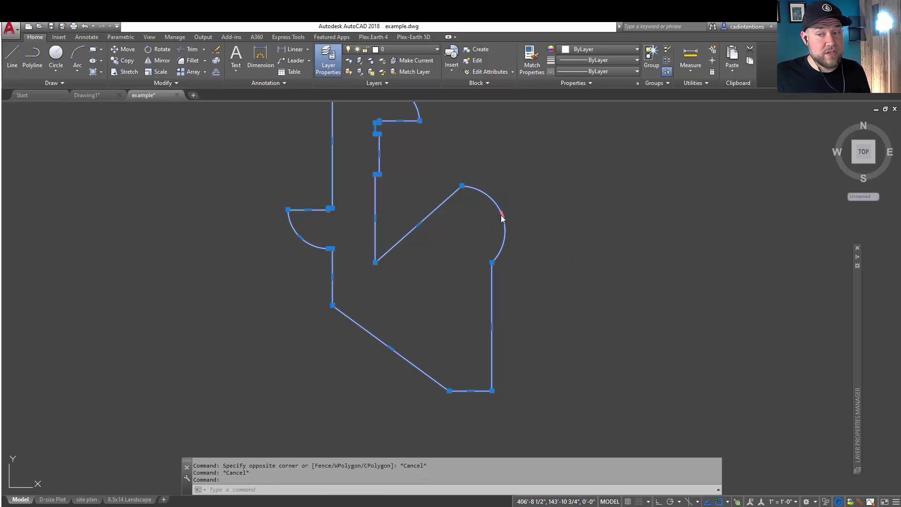
key("ctrl")
key("ctrl")
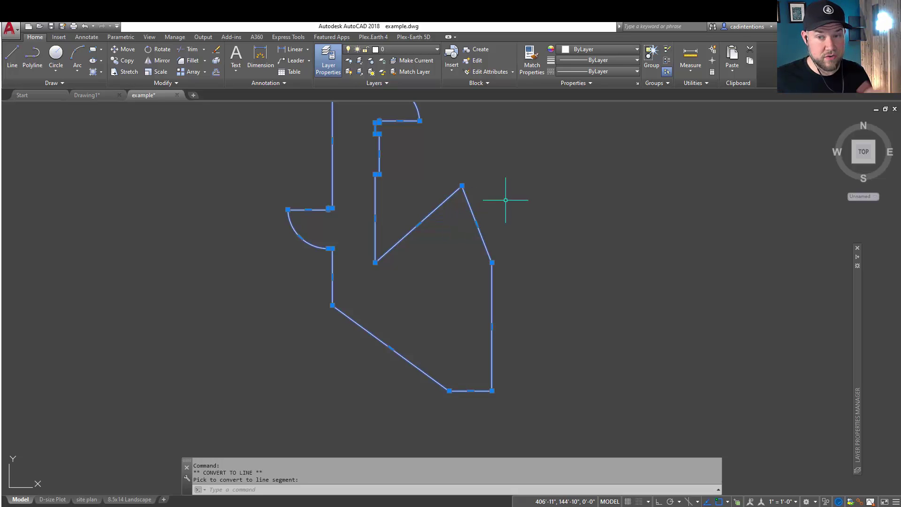
- Remove the peak's lower-left corner vertex so the outline slopes gently up to the tip
key("Escape")
key("Escape")
key("Escape")
middle_click_drag(461, 217, 430, 261)
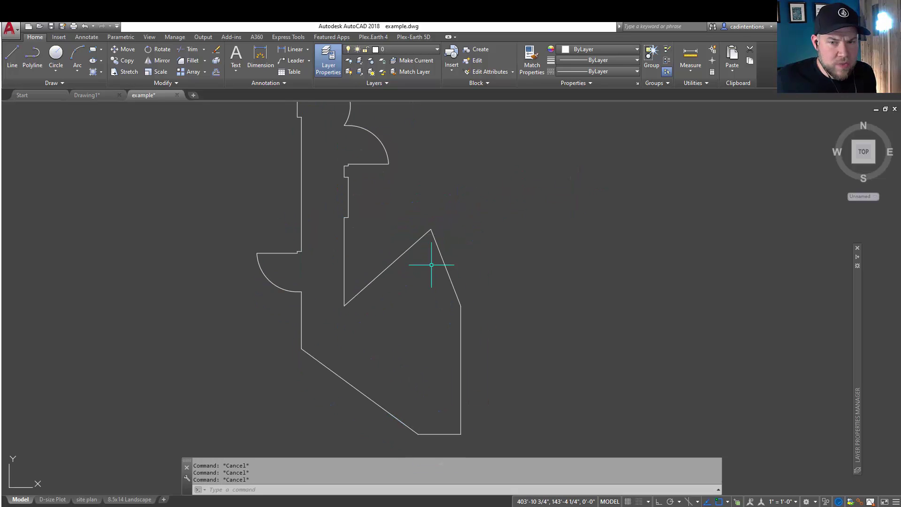
left_click(462, 263)
left_click(431, 266)
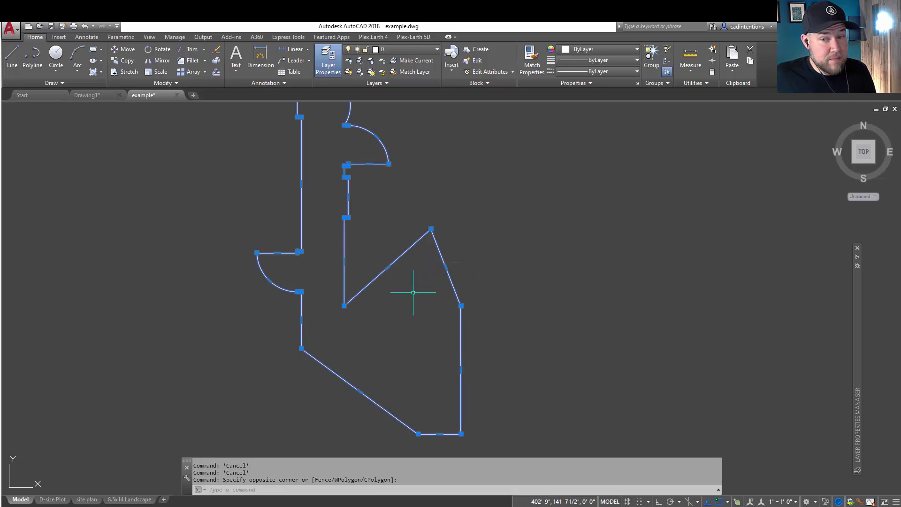
mouse_move(344, 306)
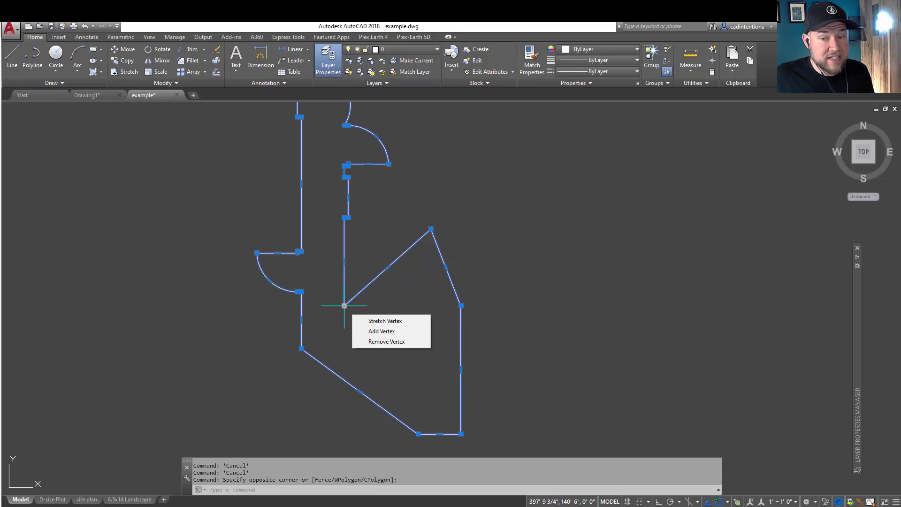
left_click(386, 341)
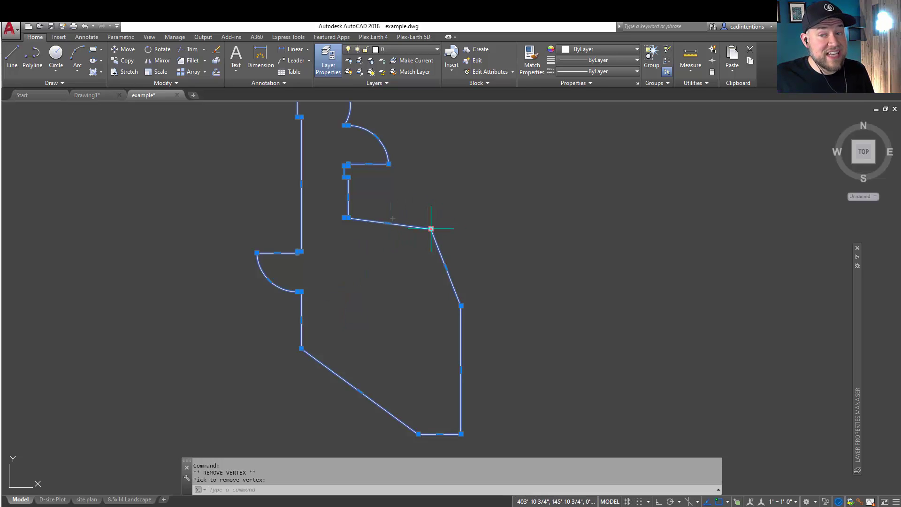
key("Escape")
- Reselect and check the outline, then deselect, pan right and enter PL
left_click(392, 221)
left_click(388, 229)
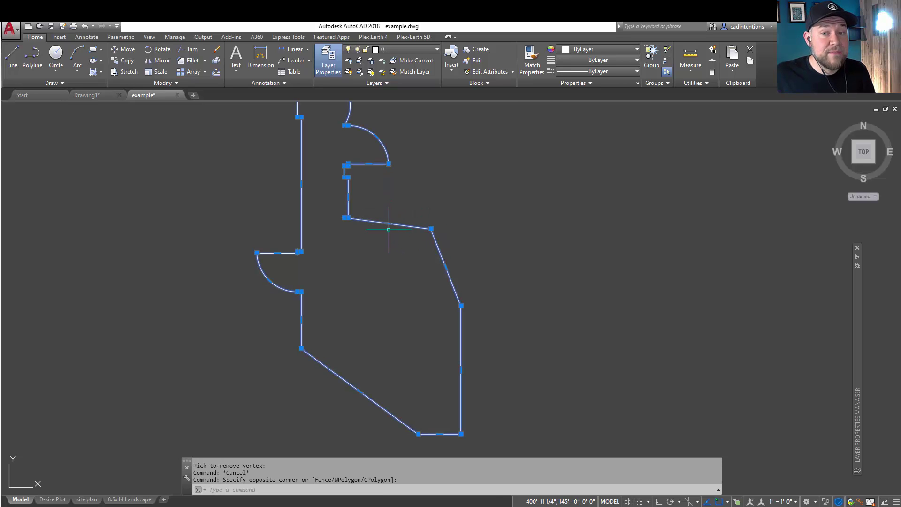
mouse_move(388, 223)
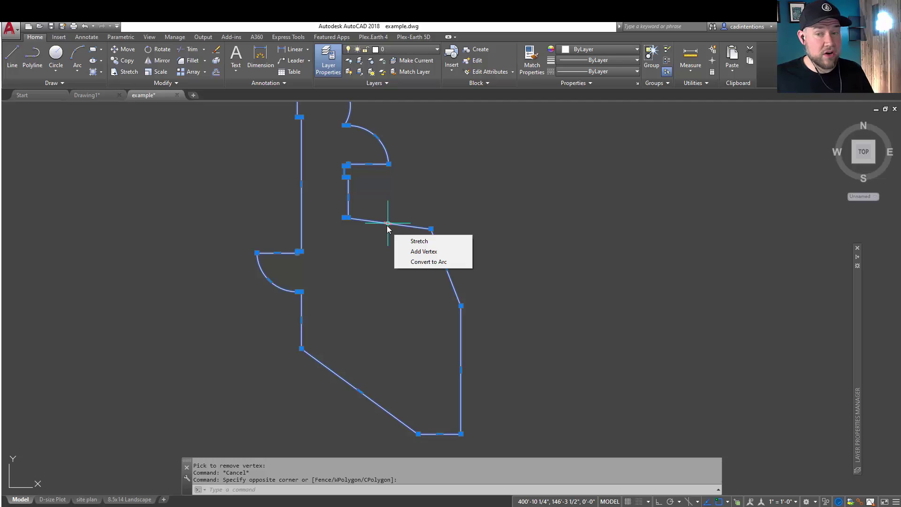
key("Escape")
key("Escape")
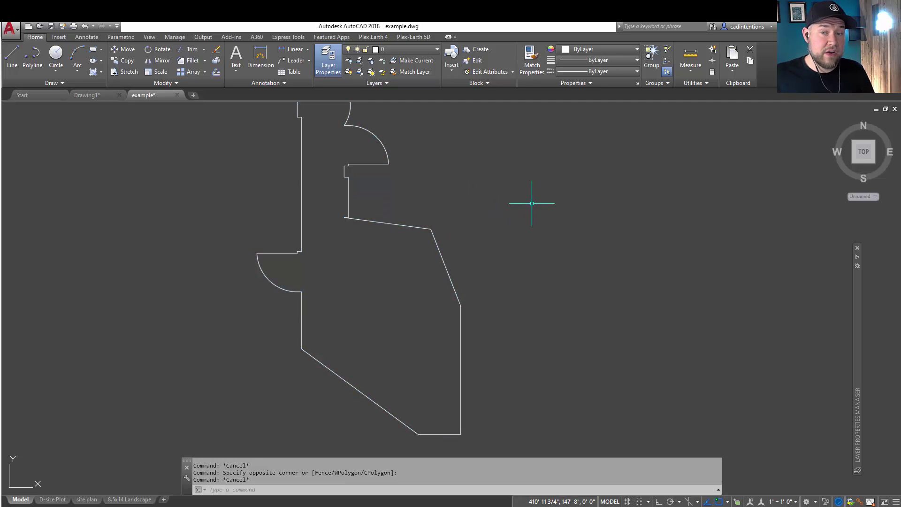
middle_click_drag(549, 234, 457, 248)
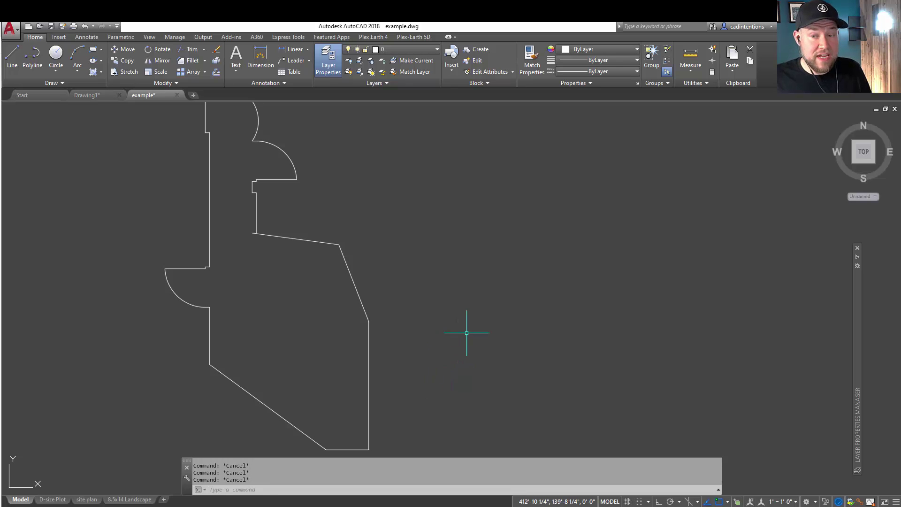
type("PL")
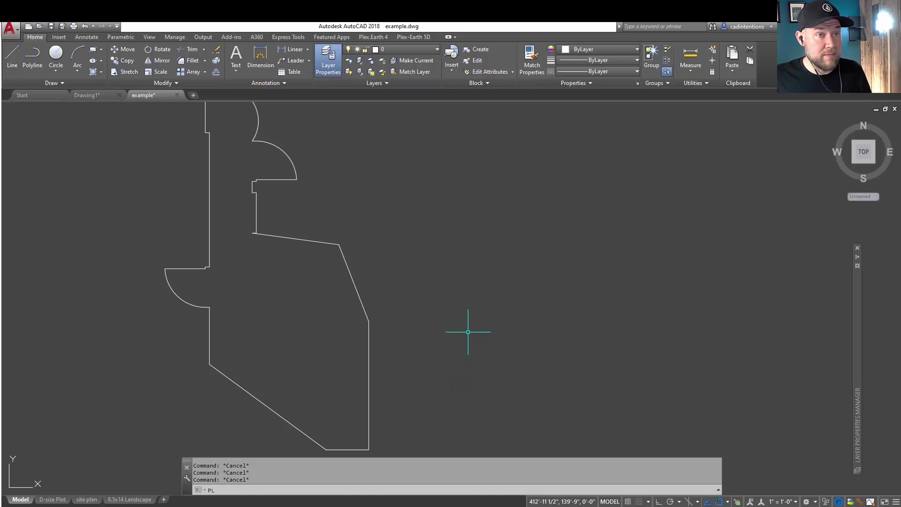
- Start a new polyline right of the outline, placing its start point and straight vertices forming a peak
key("Return")
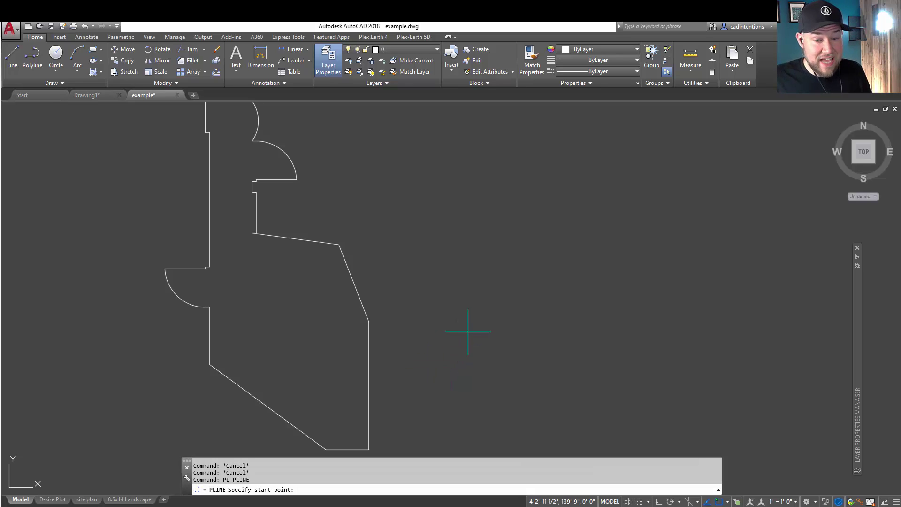
left_click(475, 251)
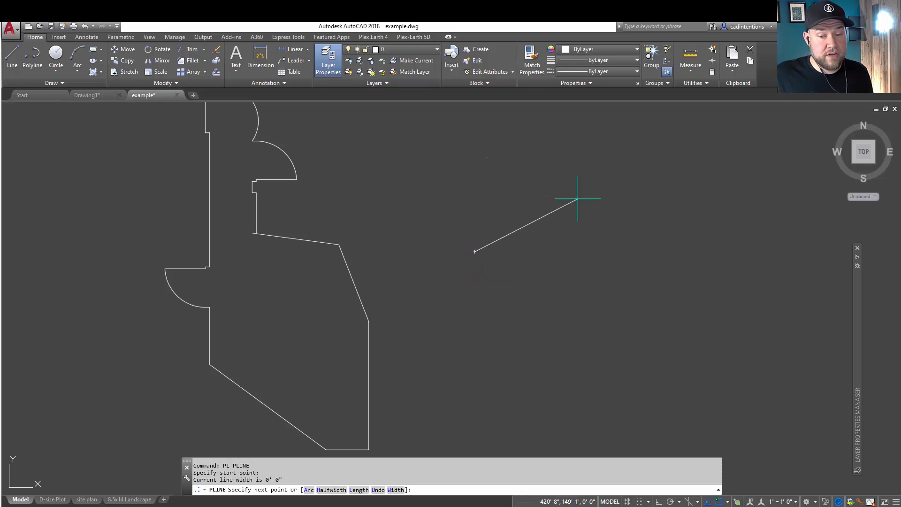
middle_click_drag(577, 195, 394, 228)
left_click(406, 184)
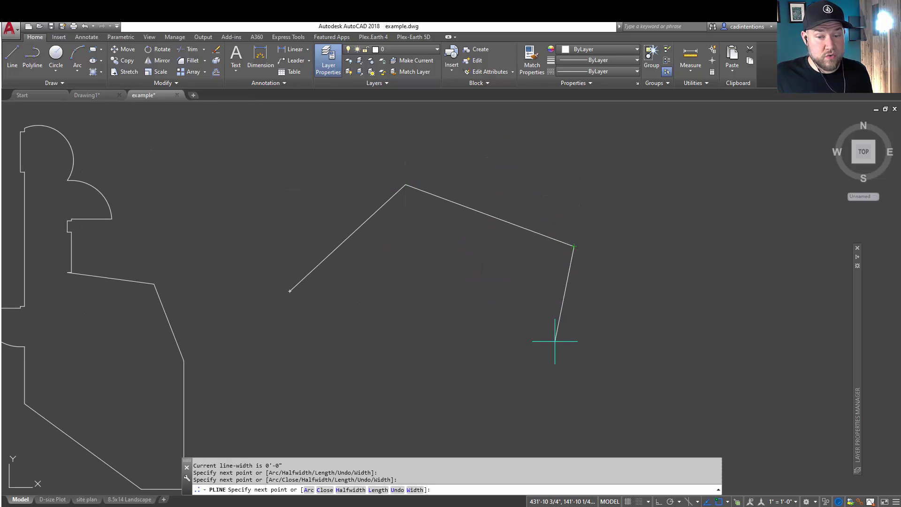
middle_click_drag(622, 359, 420, 280)
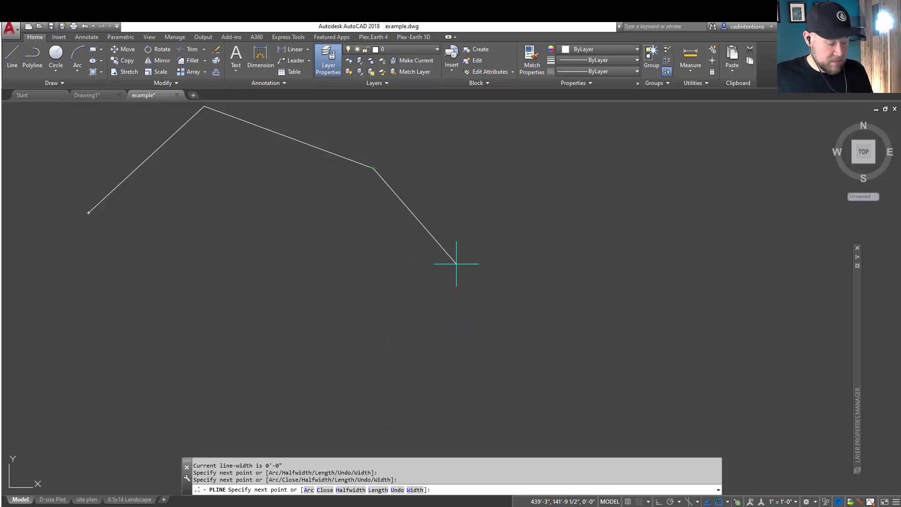
- Switch the polyline to Arc mode and draw two tangent arcs forming an S-wave
type("A")
key("Return")
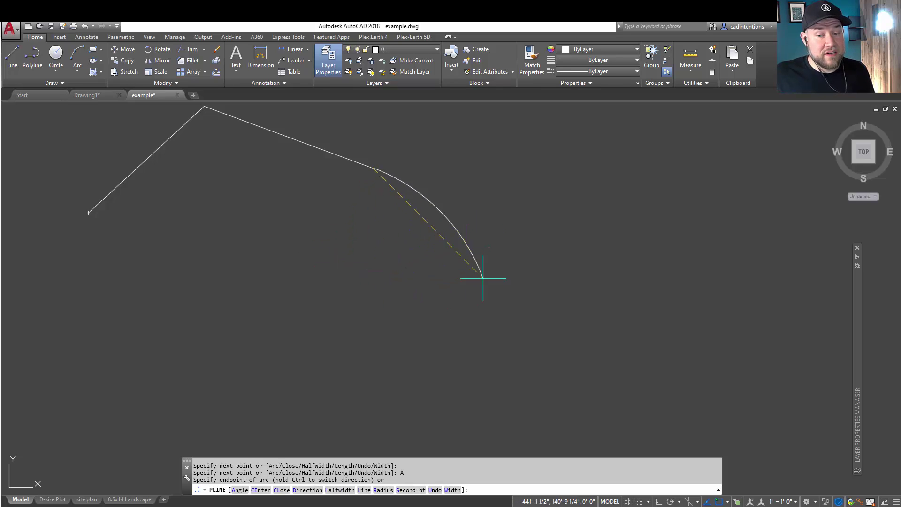
left_click(505, 144)
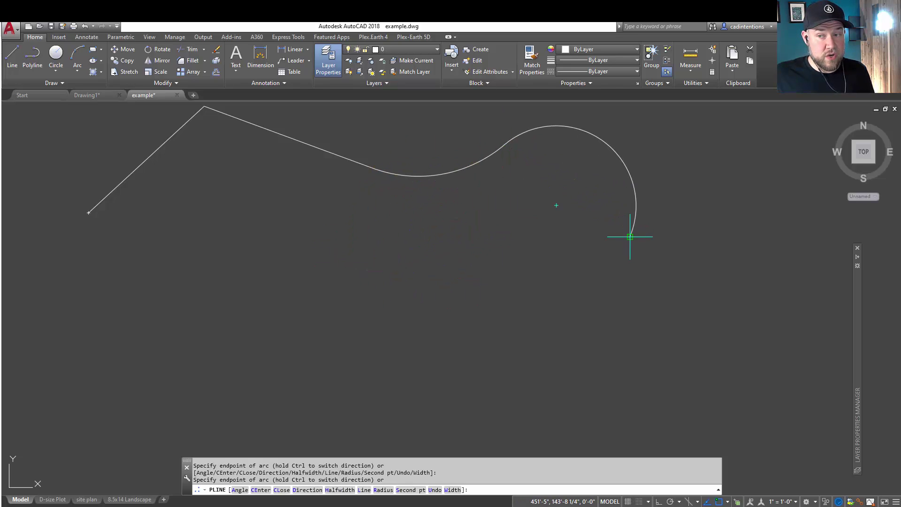
left_click(630, 237)
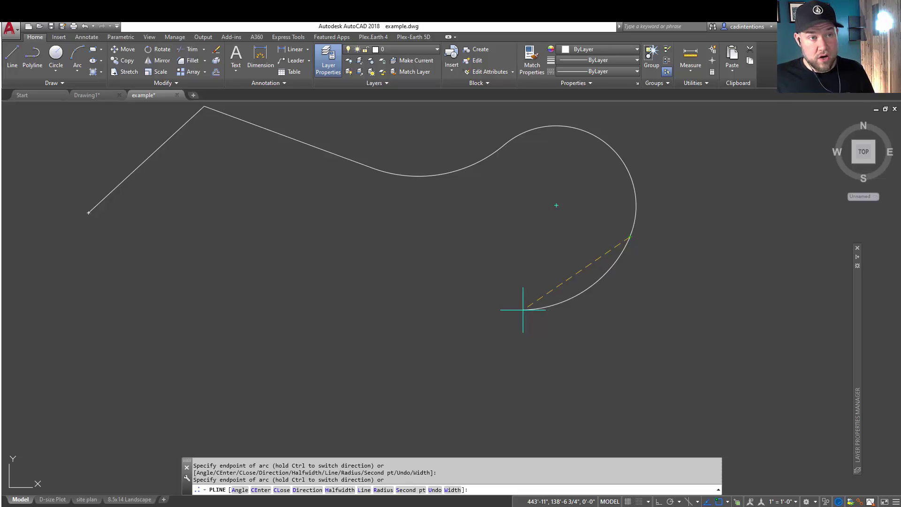
- Draw a three-point arc using Second pt, forming a rounded lobe
type("S")
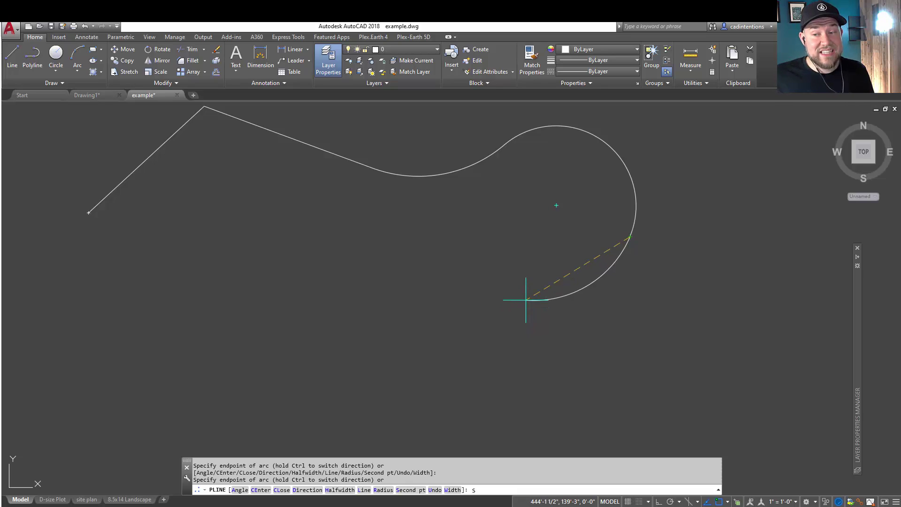
key("Return")
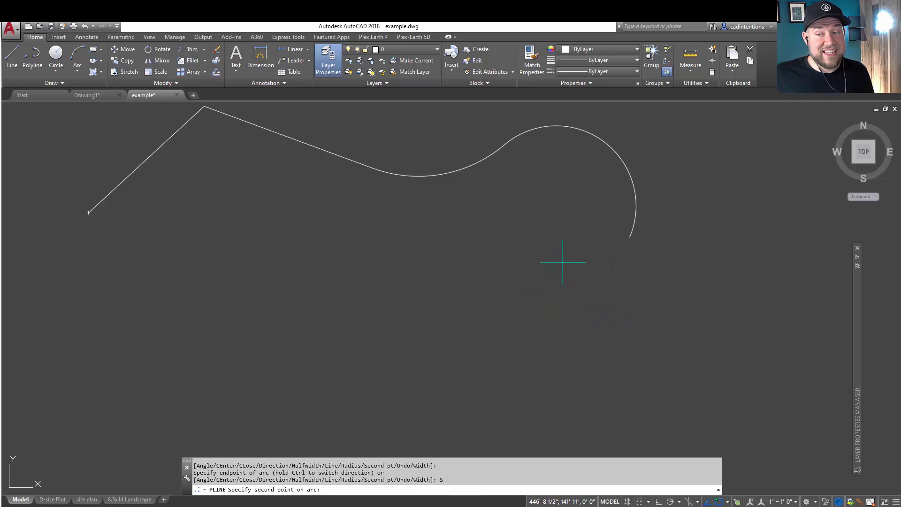
left_click(688, 324)
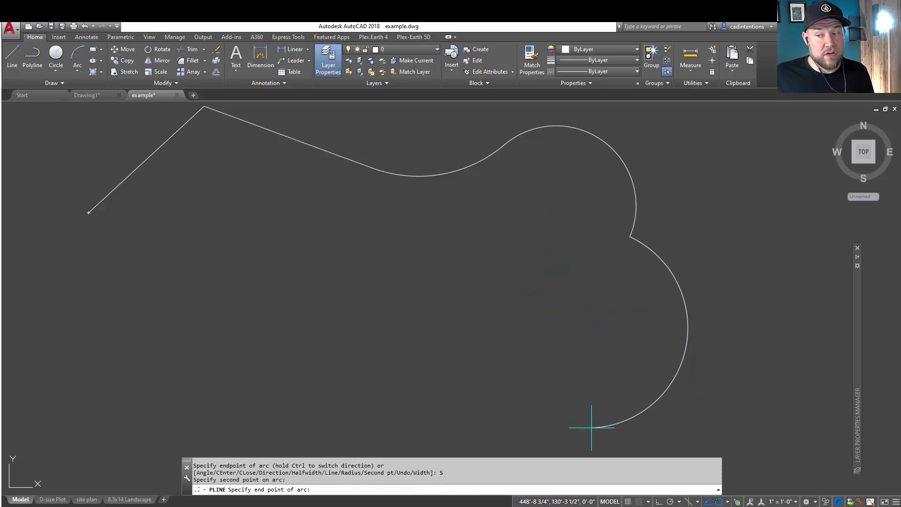
middle_click_drag(557, 429, 483, 356)
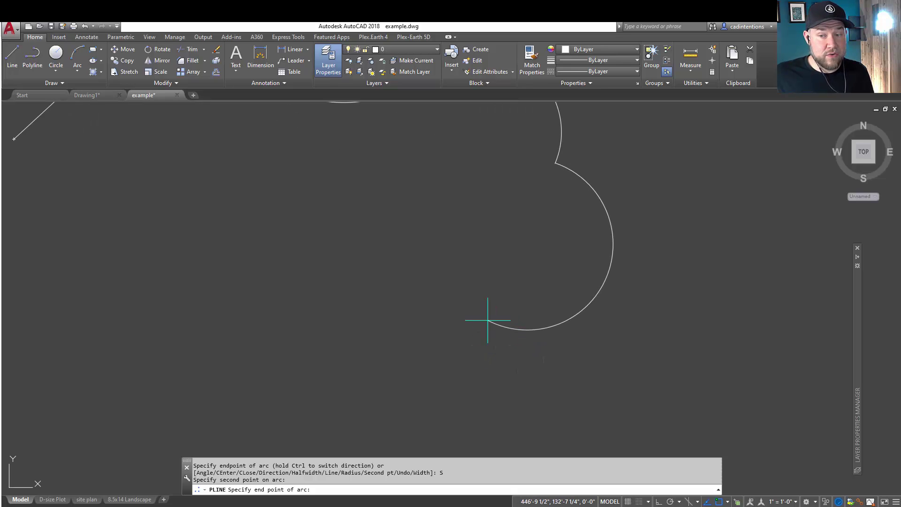
left_click(470, 311)
middle_click_drag(416, 314, 475, 344)
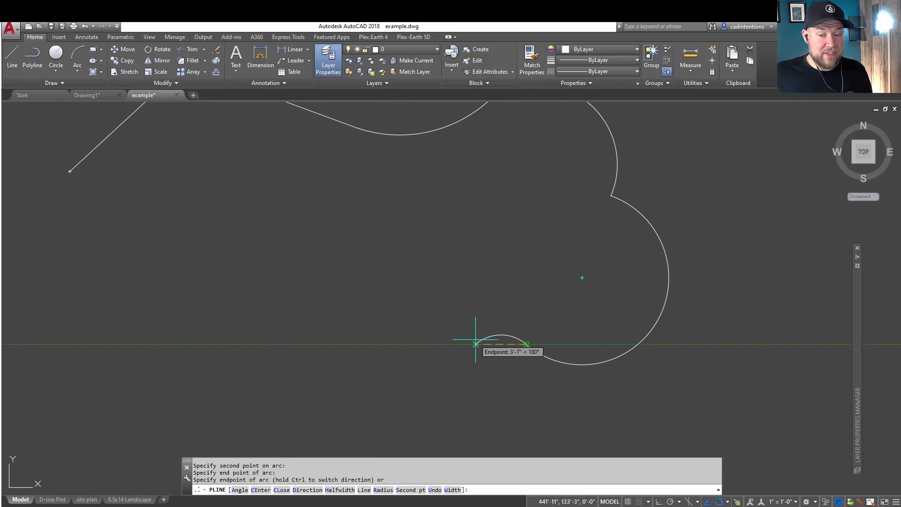
- Return to Line mode and add two straight segments after the arcs
type("L")
key("Return")
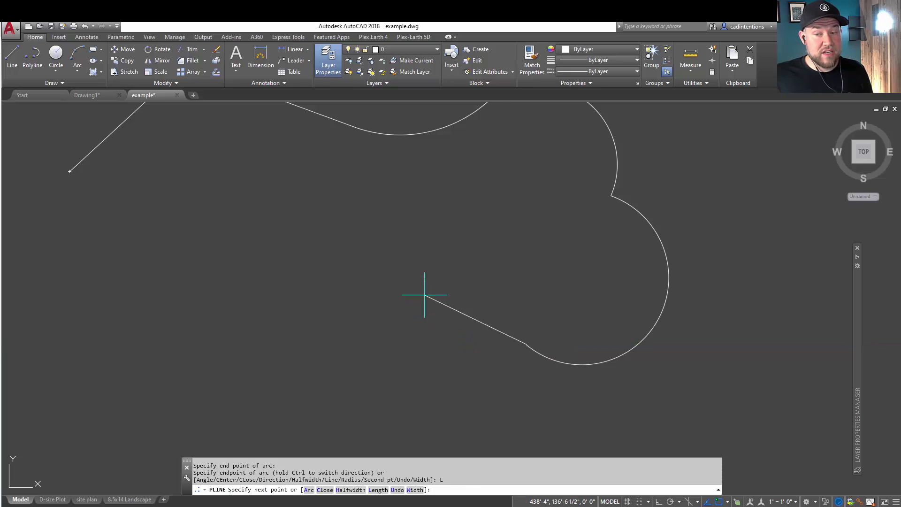
left_click(411, 246)
left_click(259, 301)
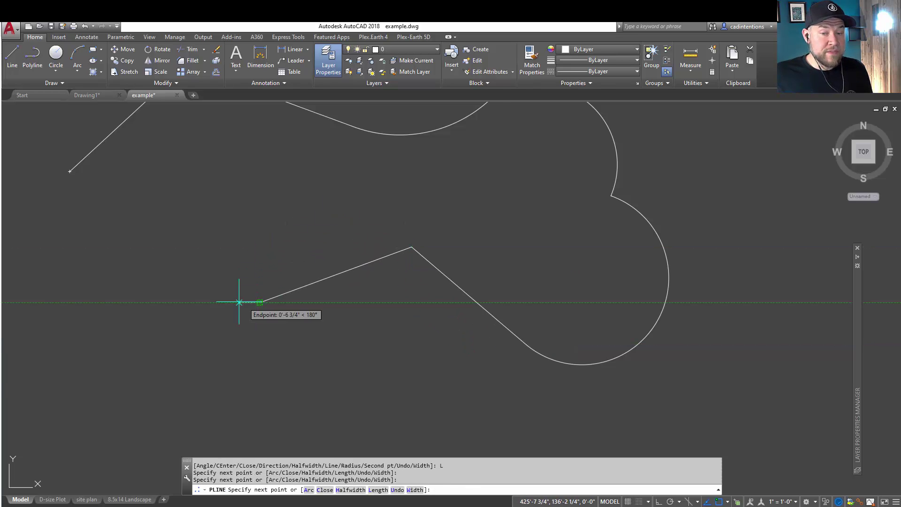
middle_click_drag(219, 246, 332, 311)
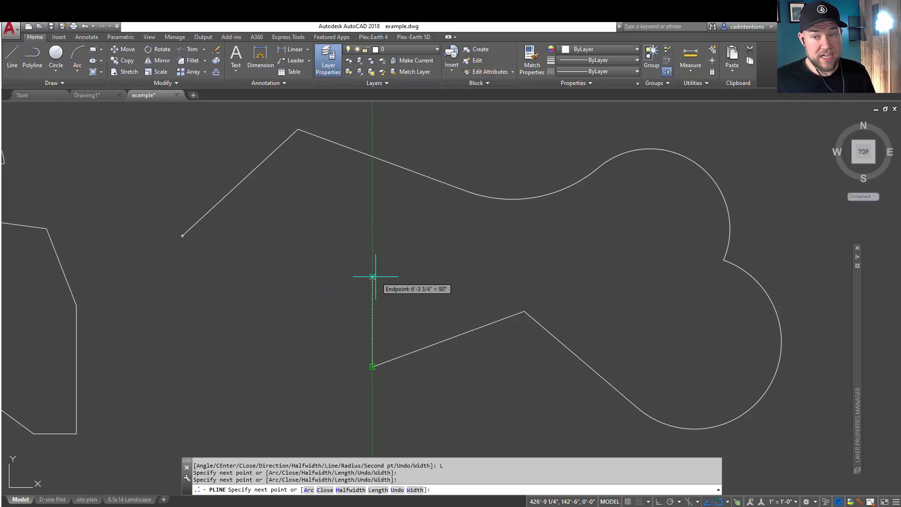
- Close the polyline back to its start point with CL
middle_click_drag(329, 275, 404, 296)
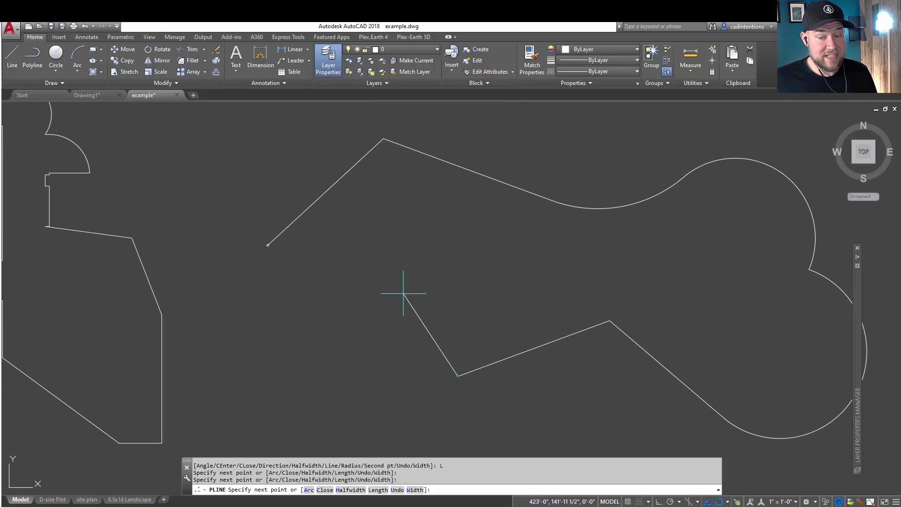
type("CL")
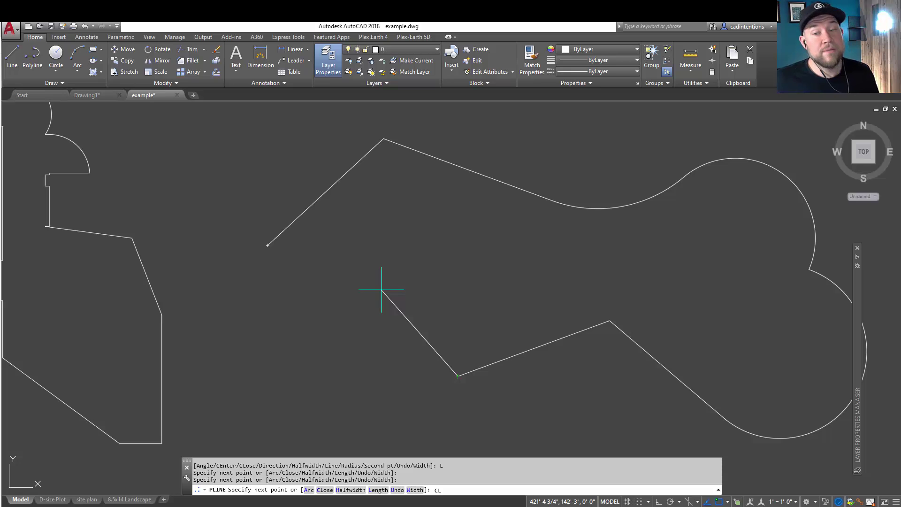
key("Return")
middle_click_drag(435, 302, 347, 297)
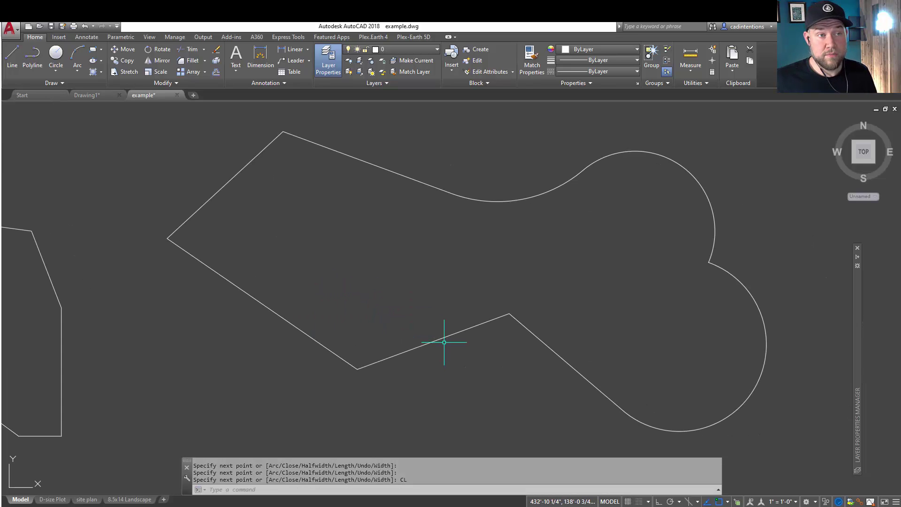
- Add a vertex to the lower-left edge and drag it out to form a new corner
left_click(468, 368)
left_click(400, 322)
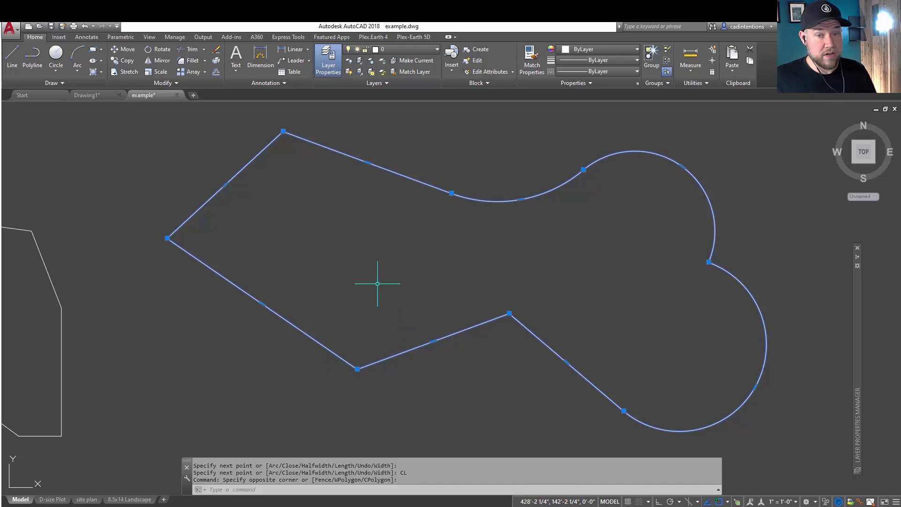
mouse_move(262, 304)
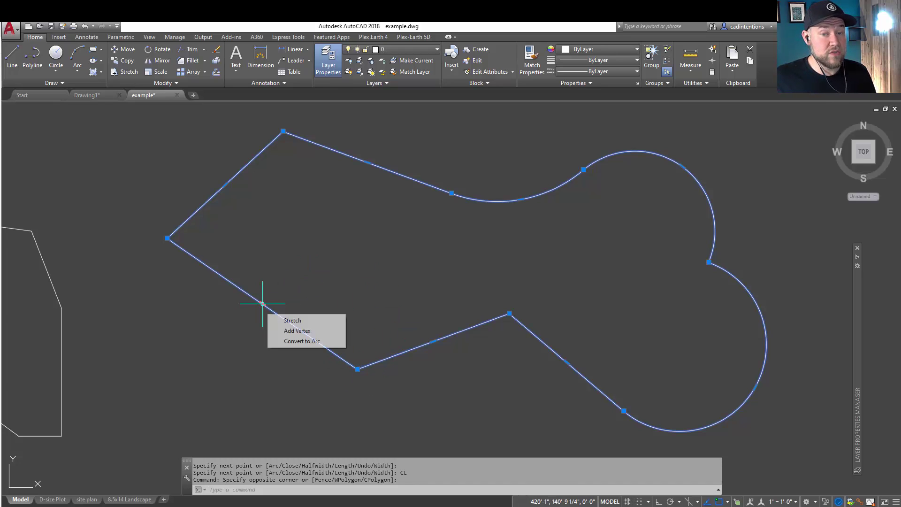
type("A")
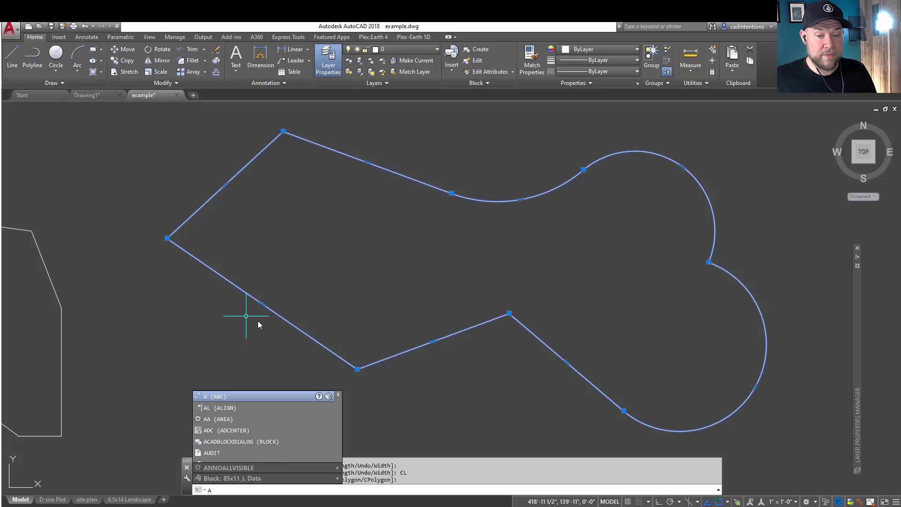
key("BackSpace")
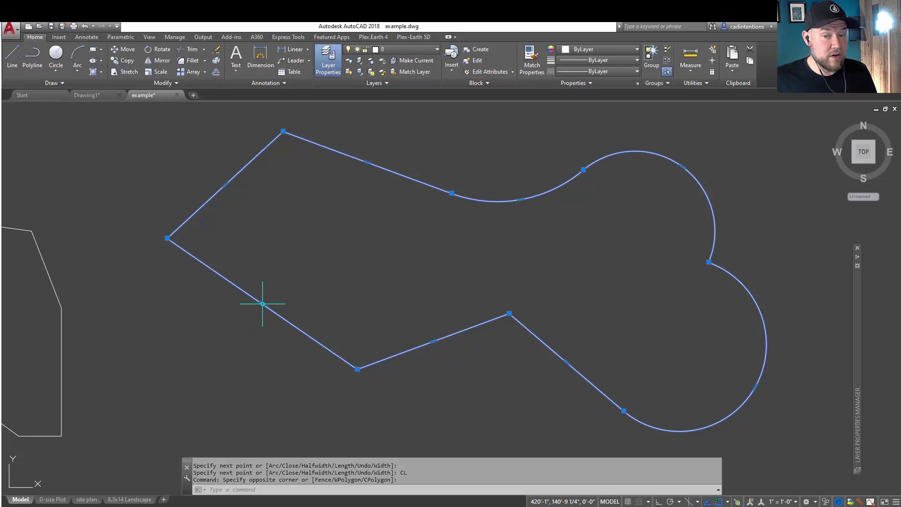
left_click(300, 329)
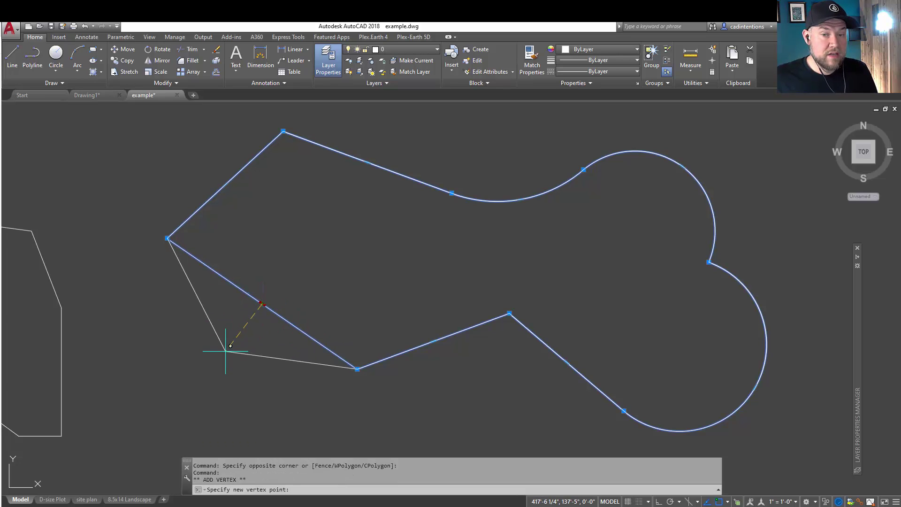
left_click(226, 350)
key("Escape")
- Convert the upper-left edge into an arc bowing outward, then deselect the outline
left_click(368, 161)
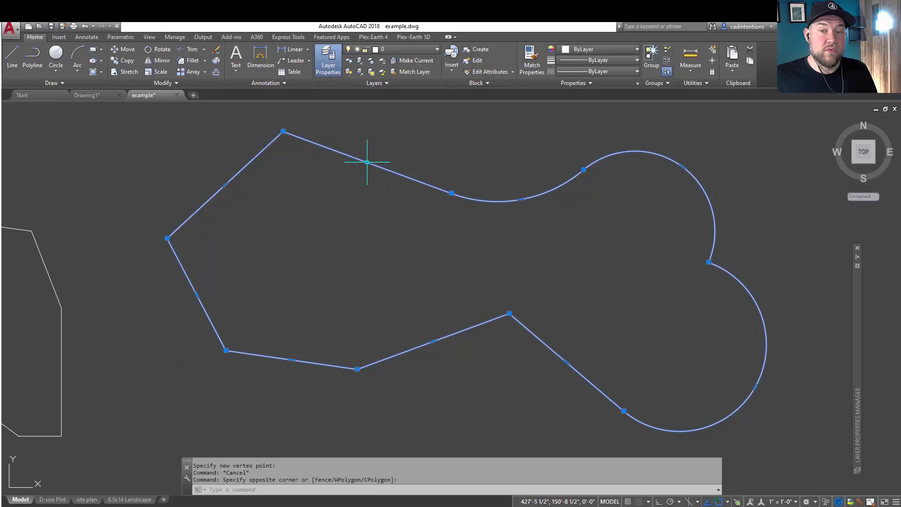
mouse_move(367, 162)
left_click(407, 202)
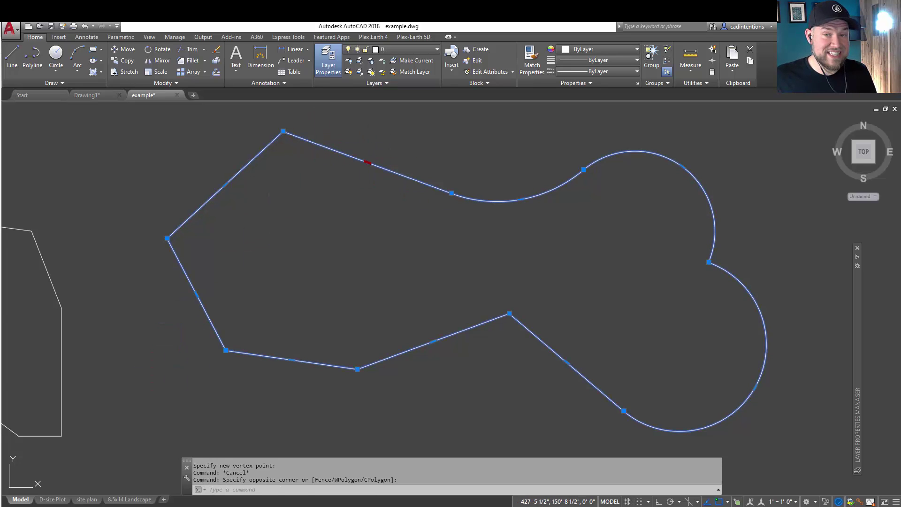
left_click(388, 139)
mouse_move(518, 201)
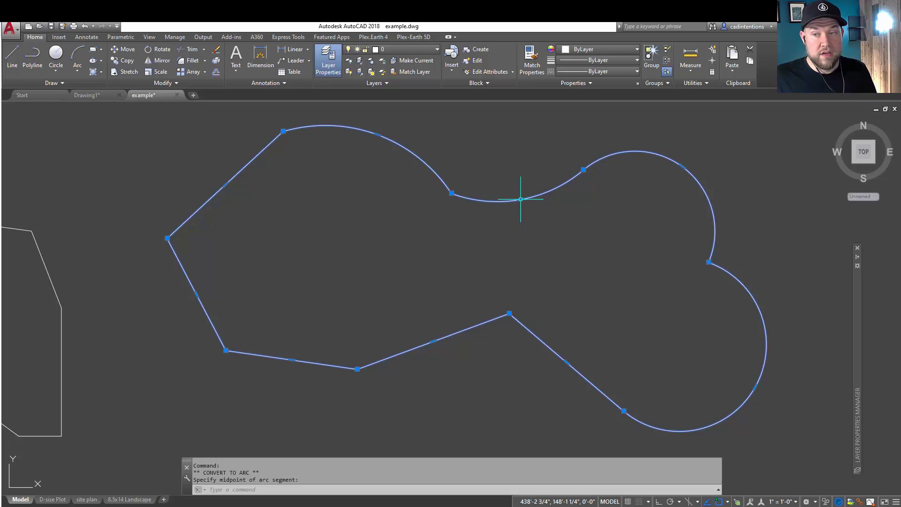
left_click(554, 235)
key("Escape")
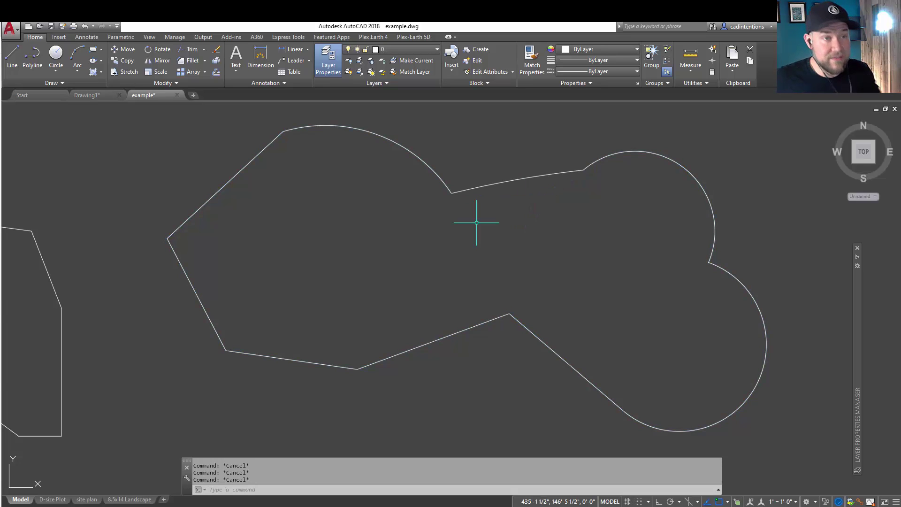